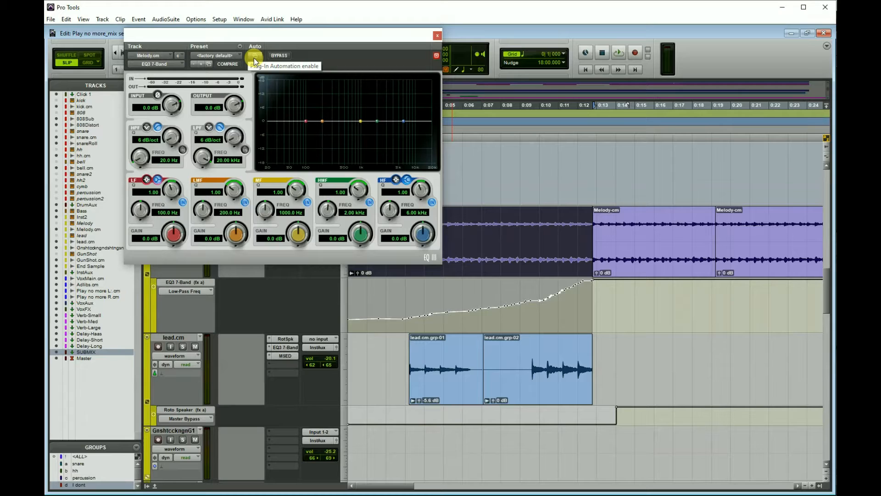
Examine which parameters of the EQ3 7-Band on the Melody.cm track can be automated, and close the plug-in
left_click(254, 56)
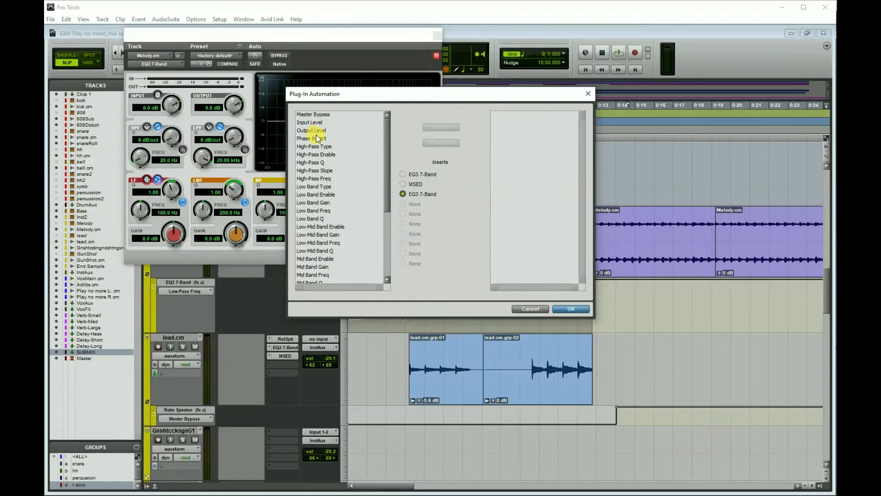
left_click(541, 309)
left_click(435, 37)
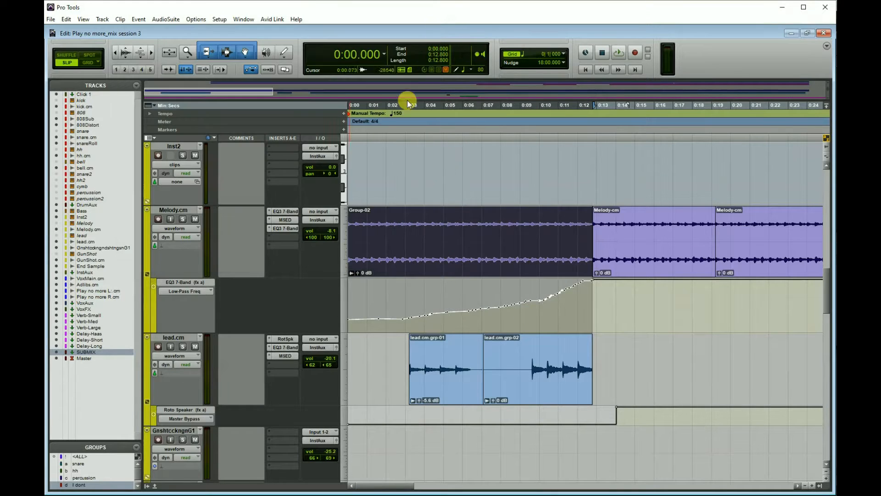
Insert the stereo Dyn3 Compressor/Limiter in the fourth insert slot of the Melody.cm track
left_click(282, 238)
mouse_move(303, 265)
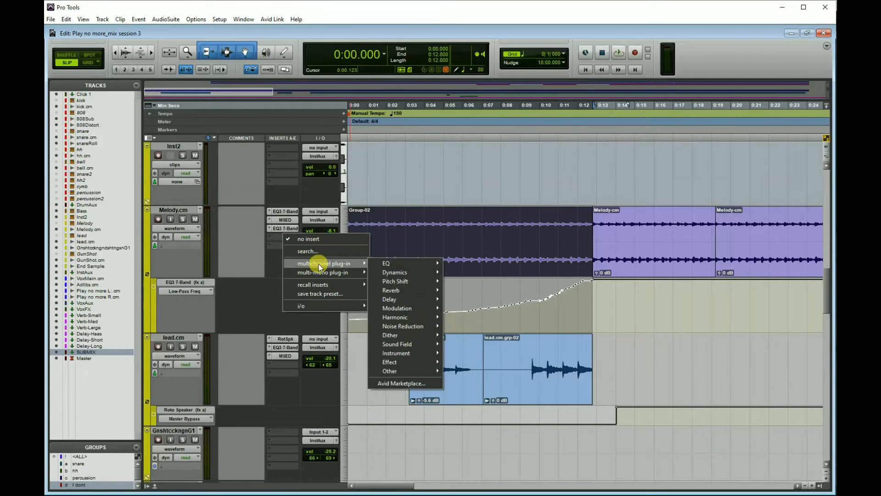
mouse_move(395, 272)
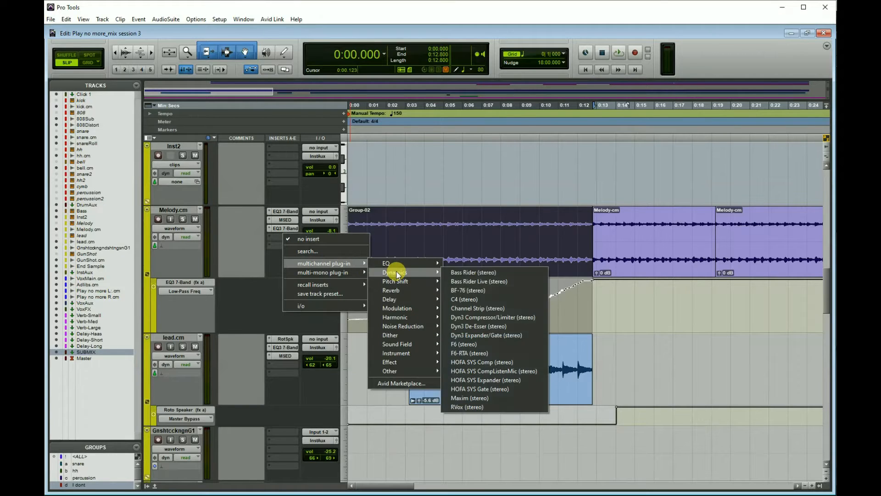
left_click(500, 316)
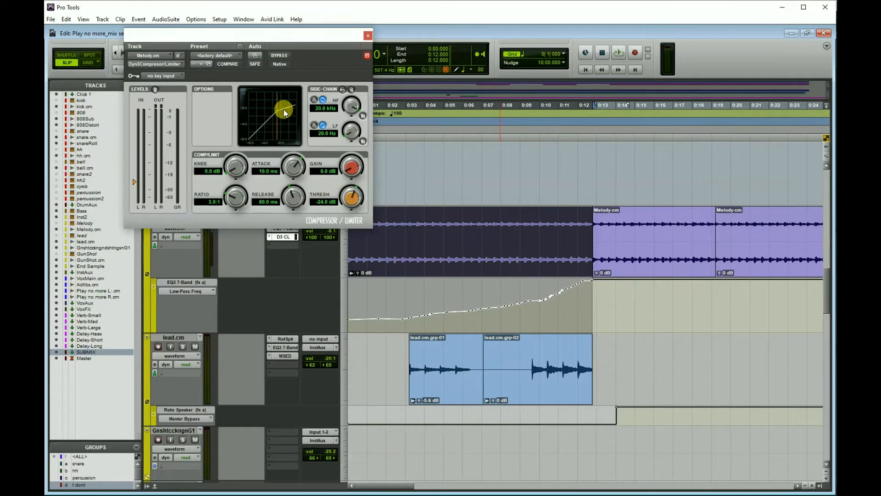
Examine the compressor's automatable parameters and remove the plug-in from the Melody.cm track
left_click(254, 55)
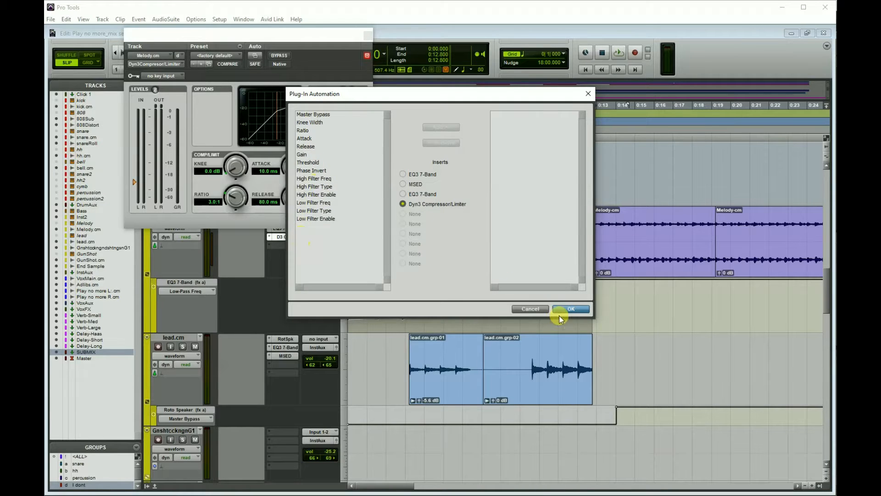
left_click(535, 307)
left_click(368, 36)
left_click(268, 237)
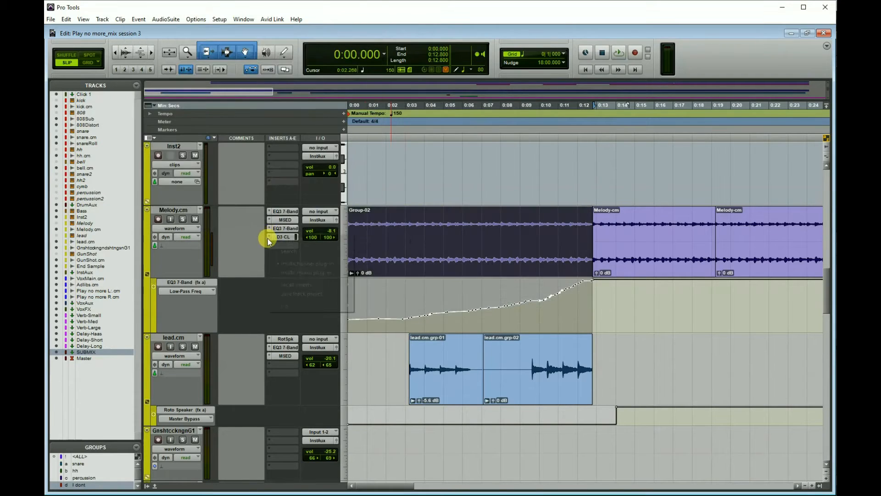
left_click(271, 239)
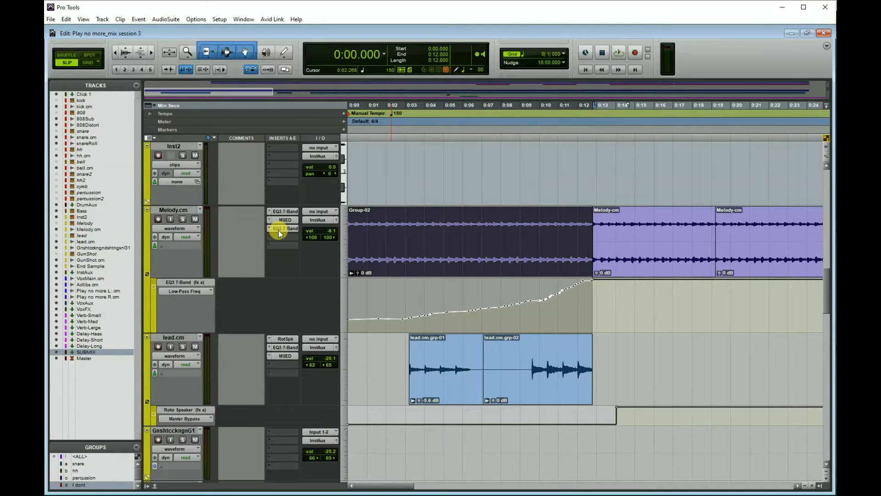
Enable automation of Low-Pass Freq for the third-slot EQ3 7-Band on the Melody.cm track
left_click(278, 230)
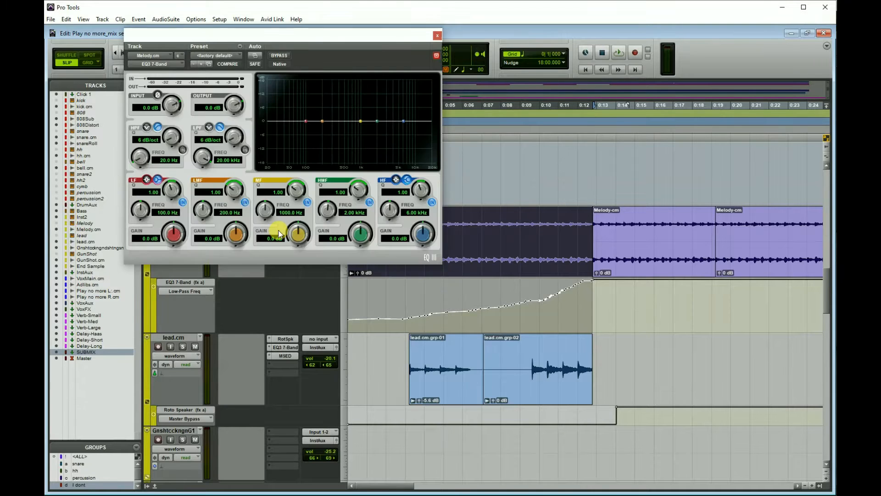
left_click(255, 56)
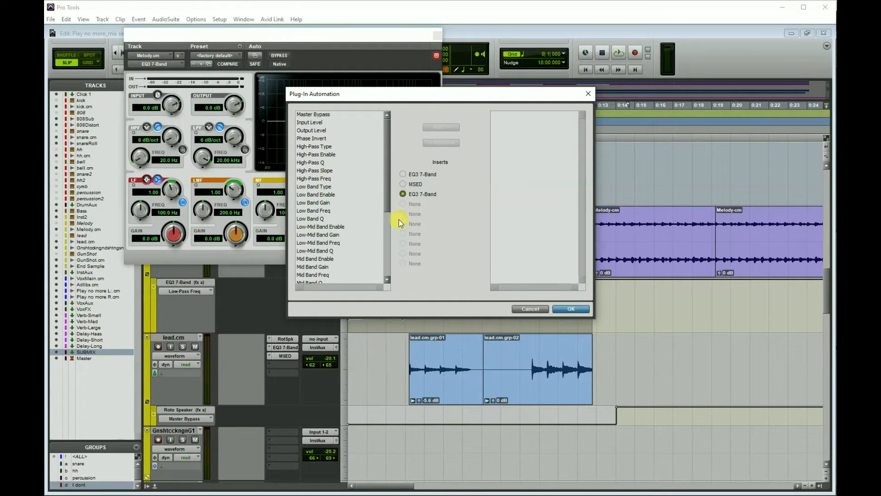
left_click_drag(385, 226, 384, 283)
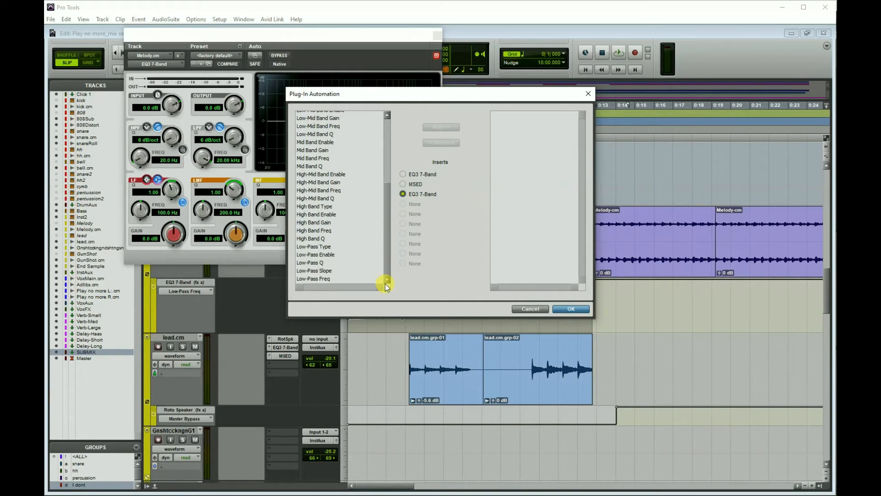
left_click(322, 279)
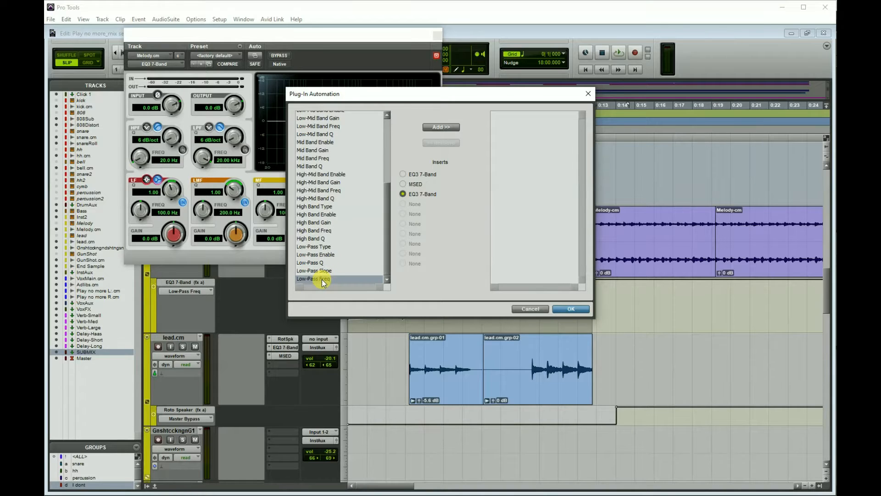
left_click(438, 127)
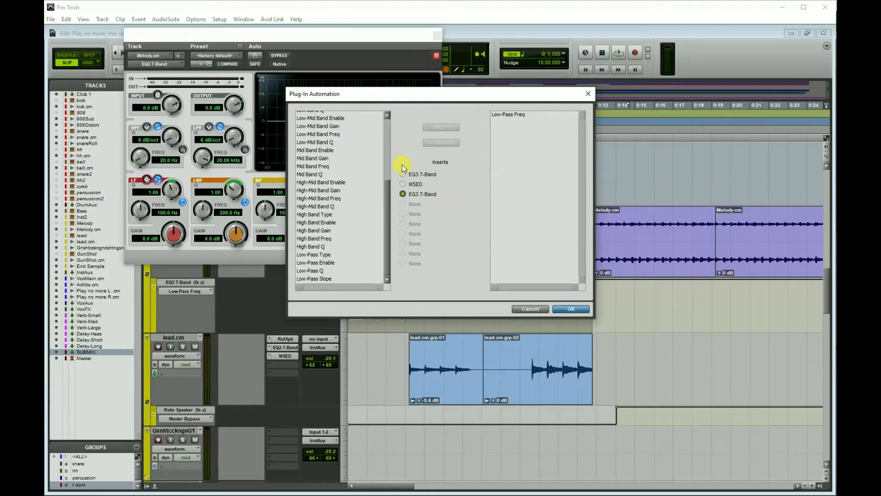
left_click(571, 309)
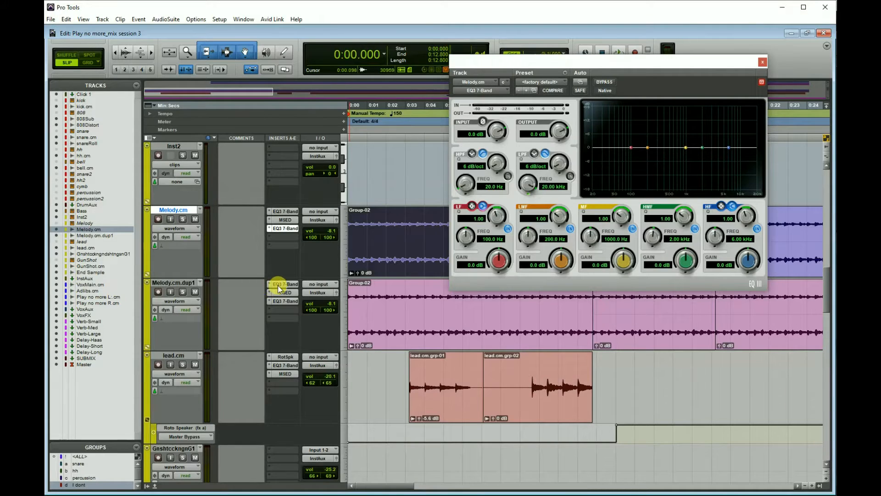
Replace the first insert of Melody.cm.dup1 with its third-slot EQ3 7-Band and open that EQ
left_click(290, 289)
left_click(298, 286)
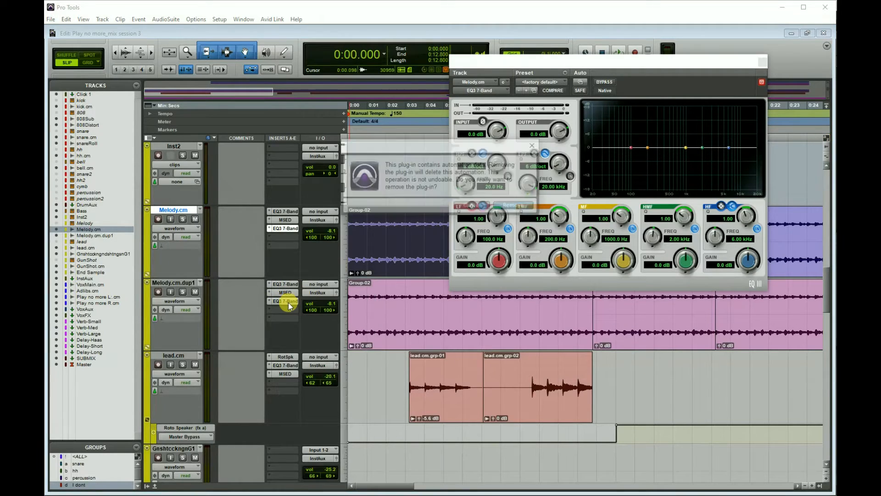
left_click(514, 206)
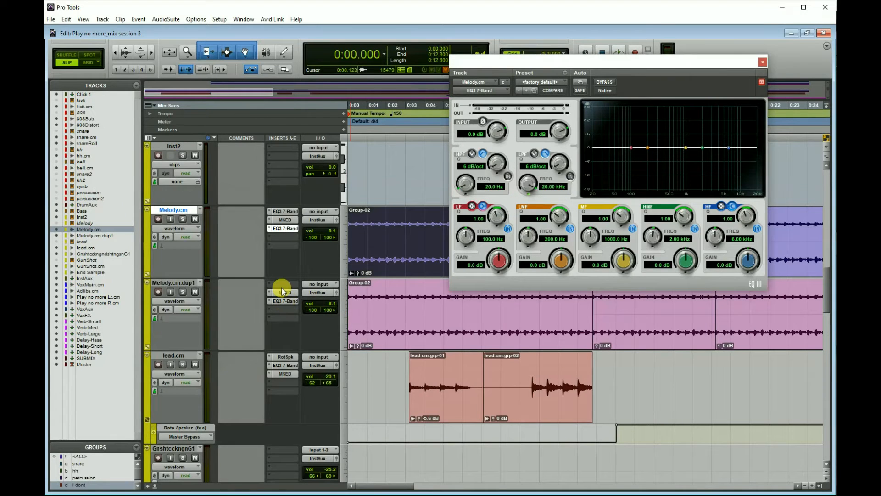
left_click_drag(283, 301, 281, 288)
left_click(286, 284)
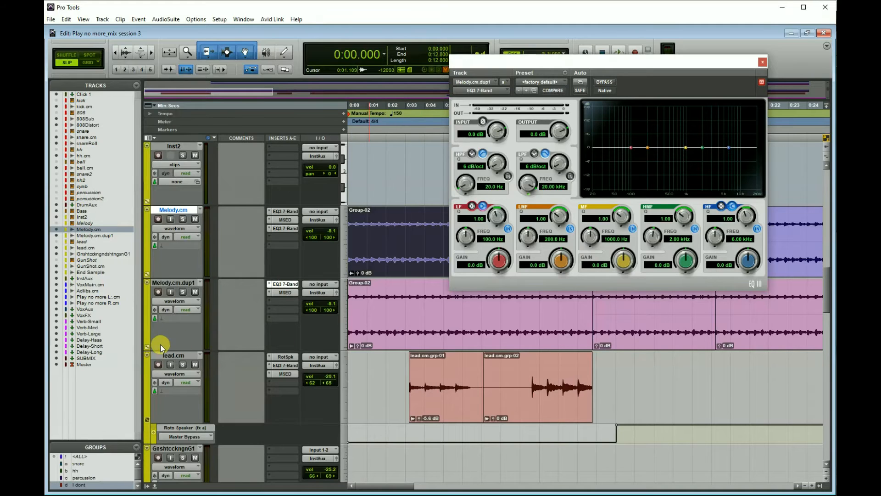
Show an automation lane under Melody.cm.dup1 and set it to the EQ3 7-Band's Low-Pass Freq
left_click(147, 346)
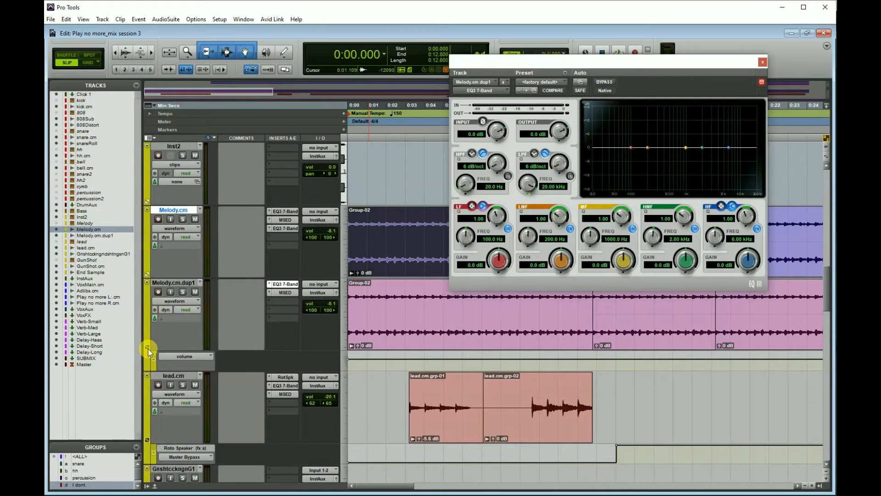
left_click(178, 357)
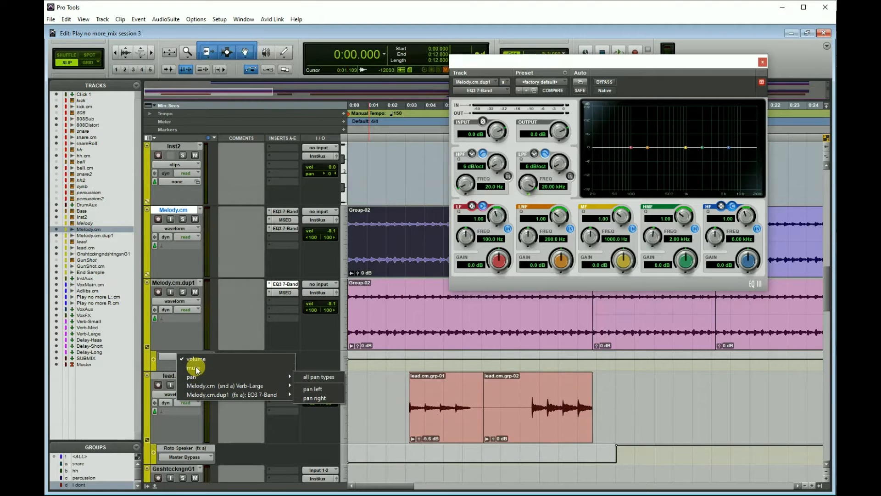
mouse_move(201, 375)
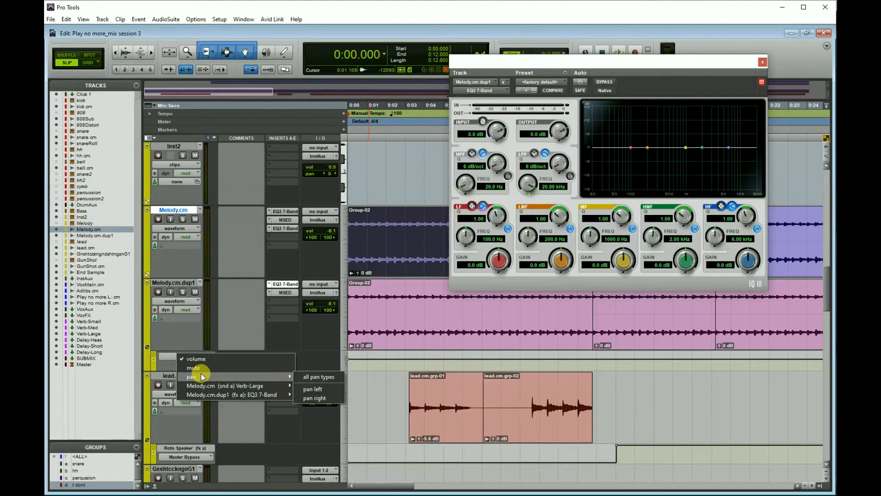
mouse_move(202, 397)
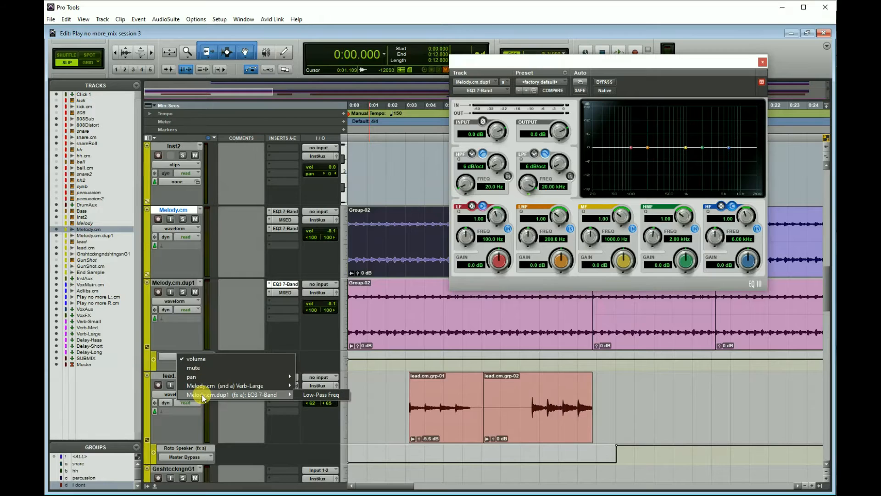
left_click(311, 395)
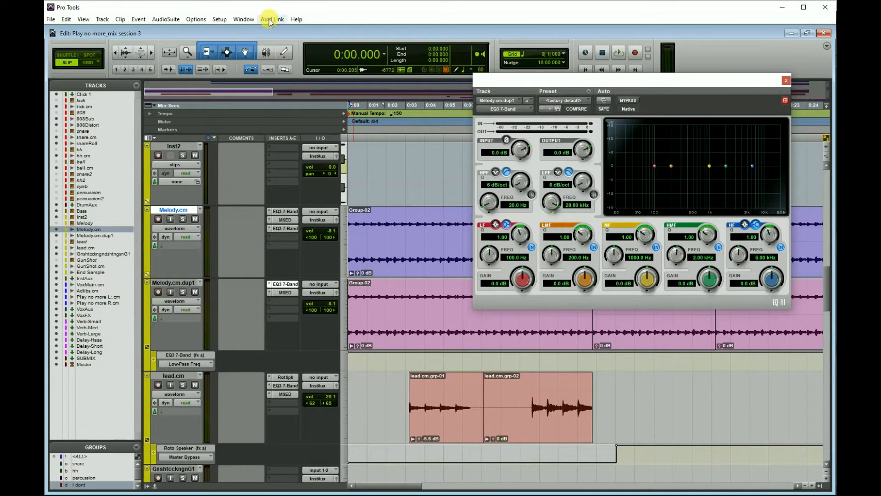
Try placing breakpoints by hand on the Low-Pass Freq automation lane of Melody.cm.dup1, and undo them
left_click(408, 364)
left_click(504, 354)
left_click(461, 356)
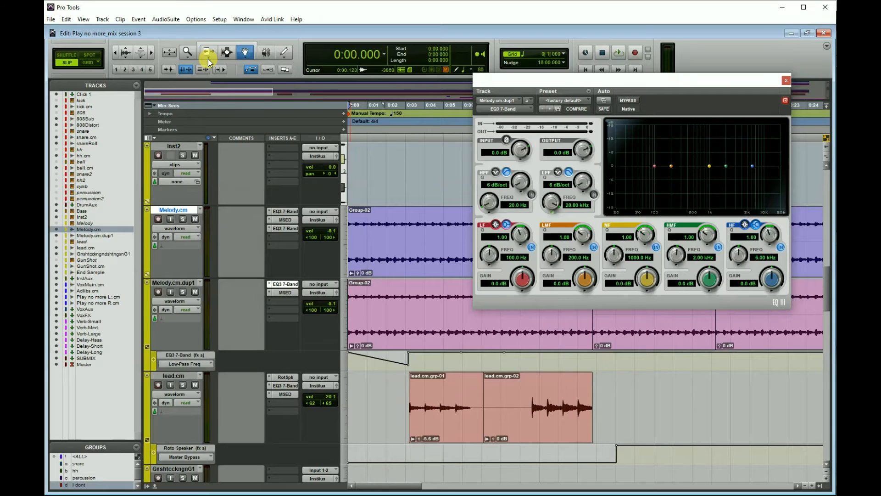
key("ctrl+z")
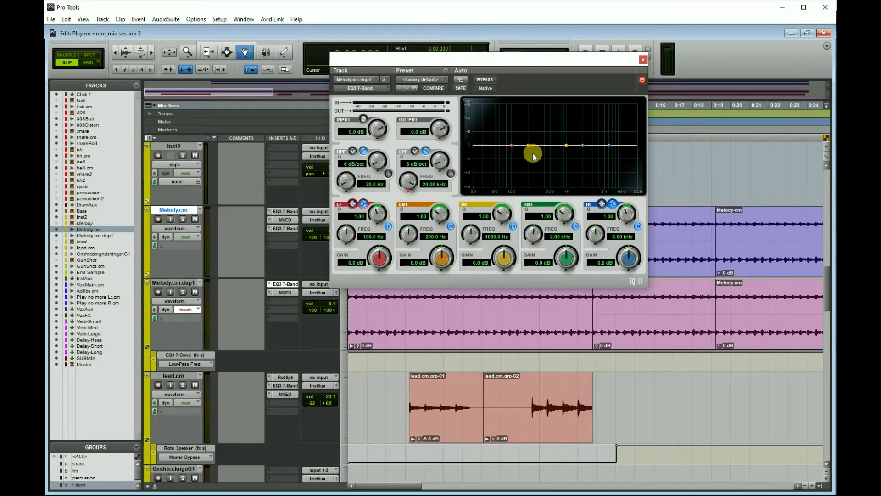
Enable the EQ's high-pass filter at 24 dB/oct and 431.1 Hz, and set its low-pass filter to 24 dB/oct and 990.1 Hz
left_click(387, 173)
left_click_drag(376, 161, 363, 45)
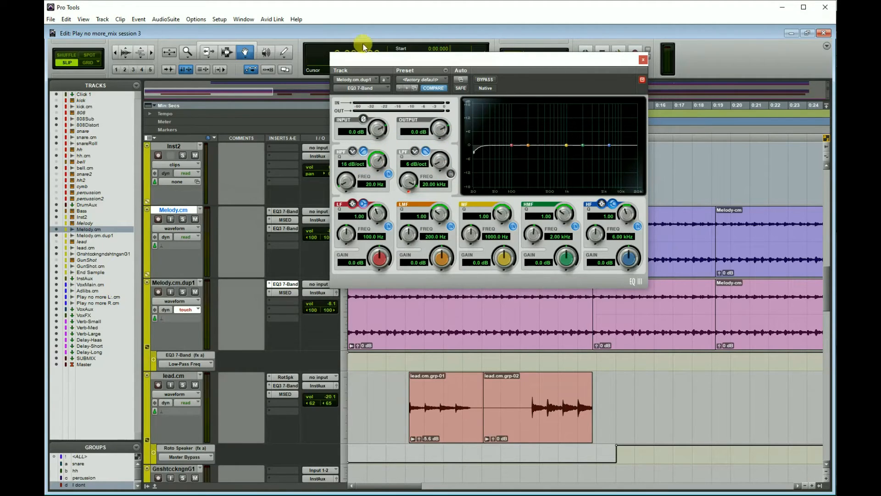
left_click_drag(353, 182, 355, 128)
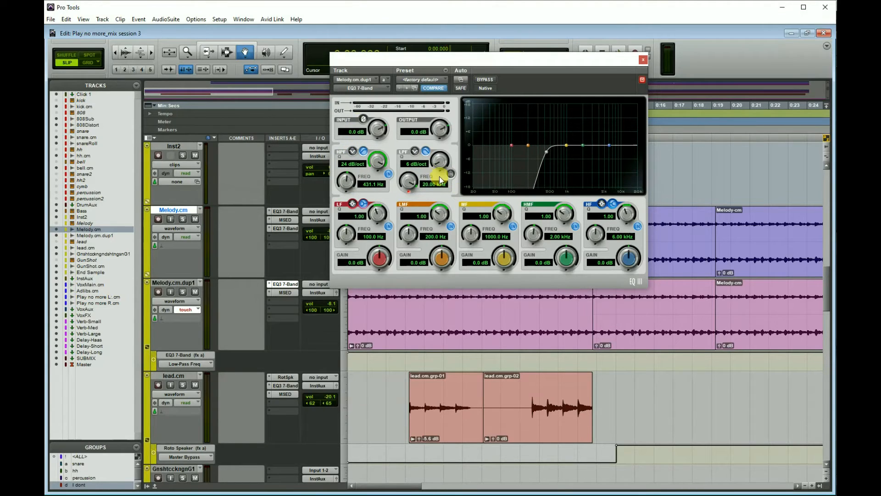
left_click_drag(438, 162, 438, 153)
left_click_drag(411, 185, 403, 245)
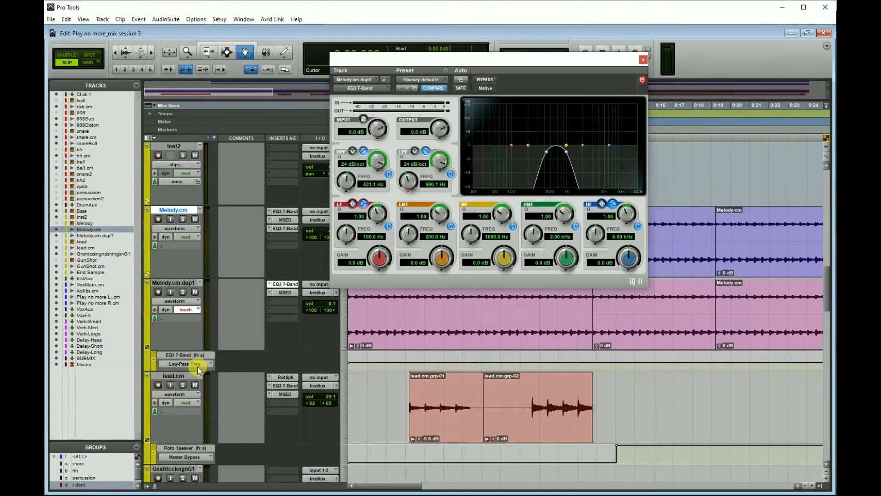
Record a rising low-pass frequency sweep up to about 11.25 kHz on Melody.cm.dup1 during playback in touch mode
left_click_drag(556, 55, 553, 104)
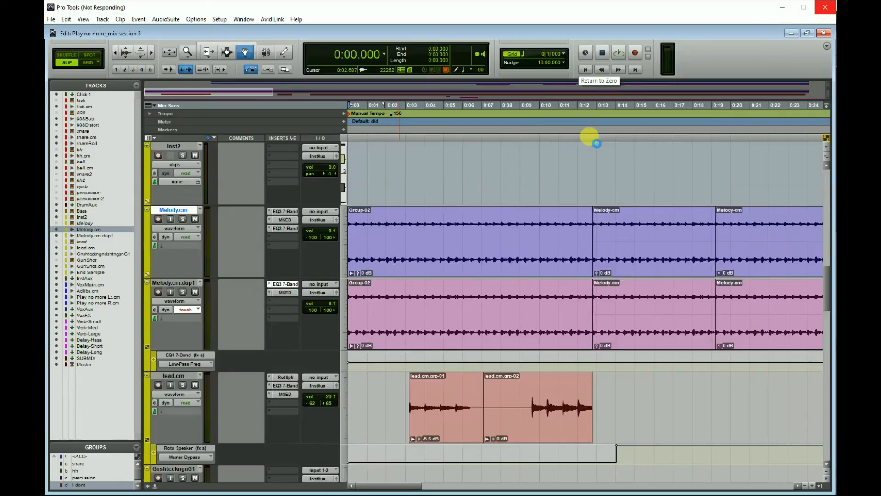
left_click_drag(478, 228, 484, 153)
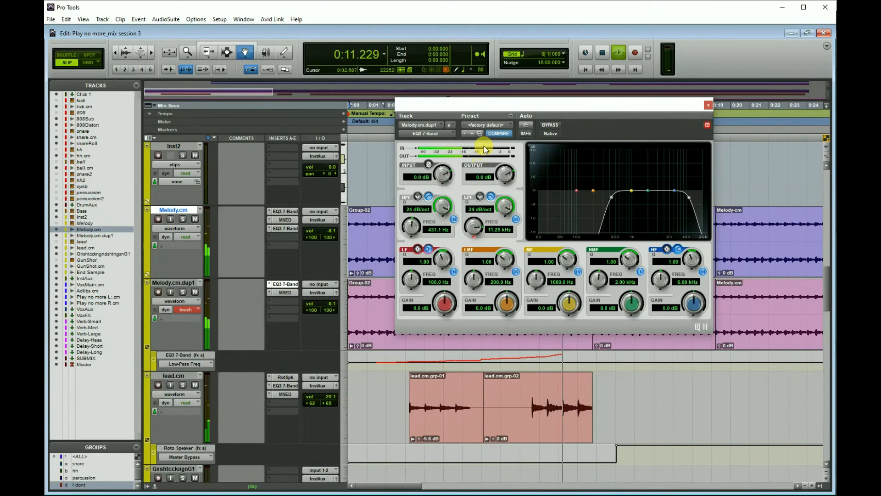
key("space")
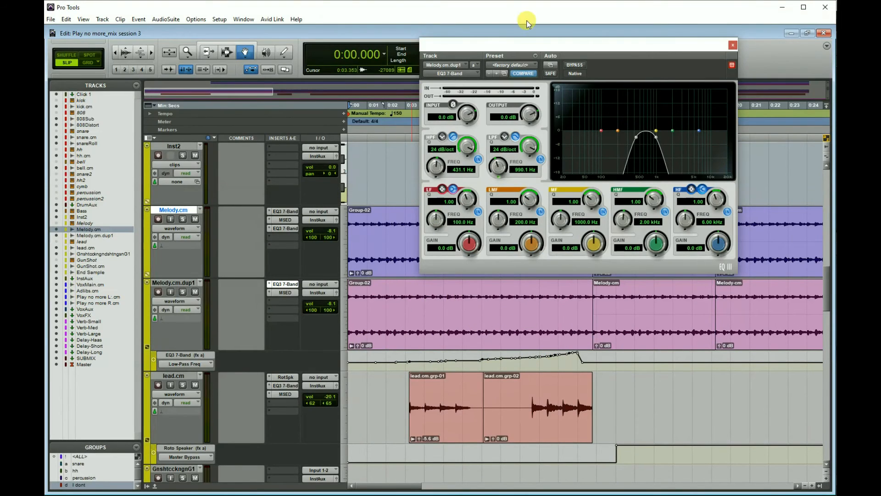
Play the session from the start to check the recorded low-pass automation
left_click_drag(576, 41, 571, 82)
left_click(585, 66)
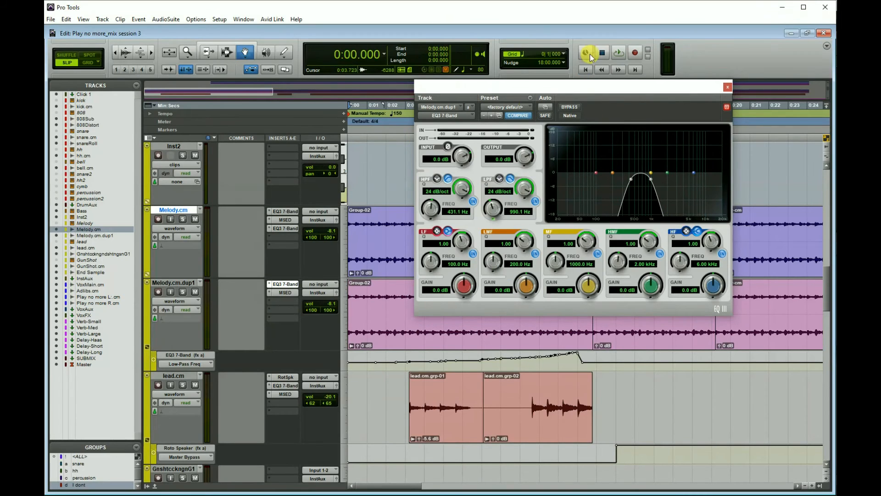
left_click(619, 52)
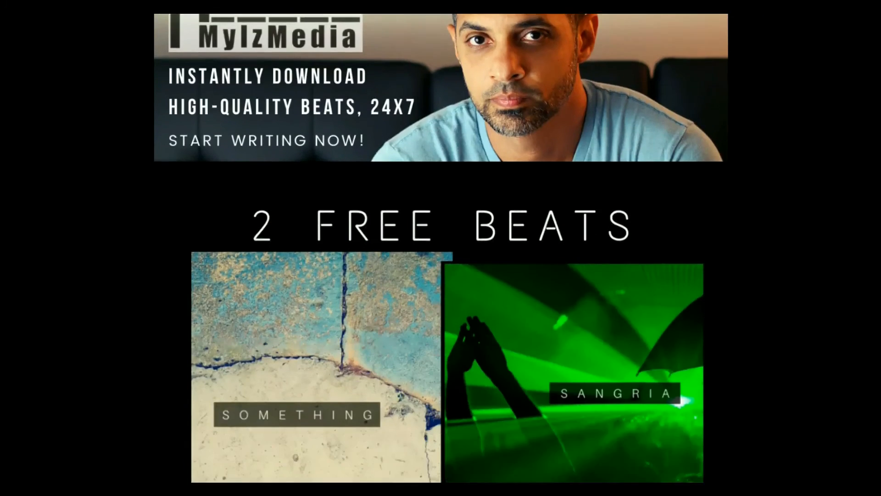
scroll(440, 247, "down", 4)
left_click(451, 417)
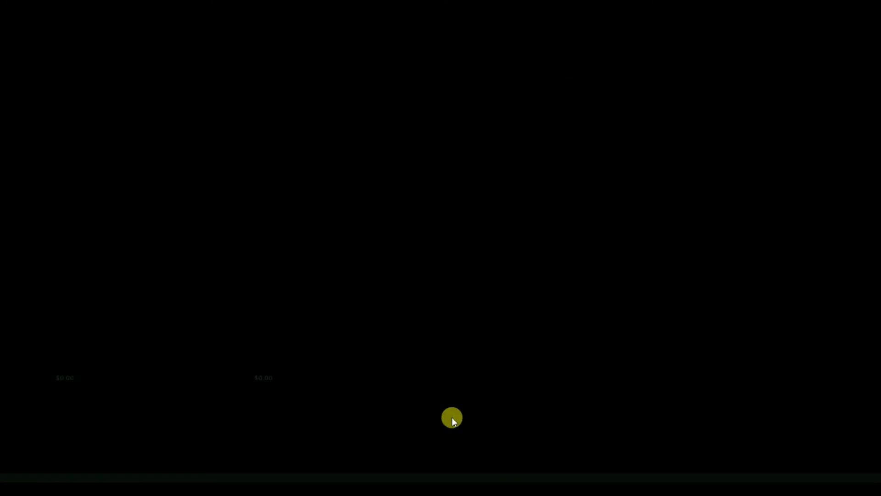
left_click(177, 281)
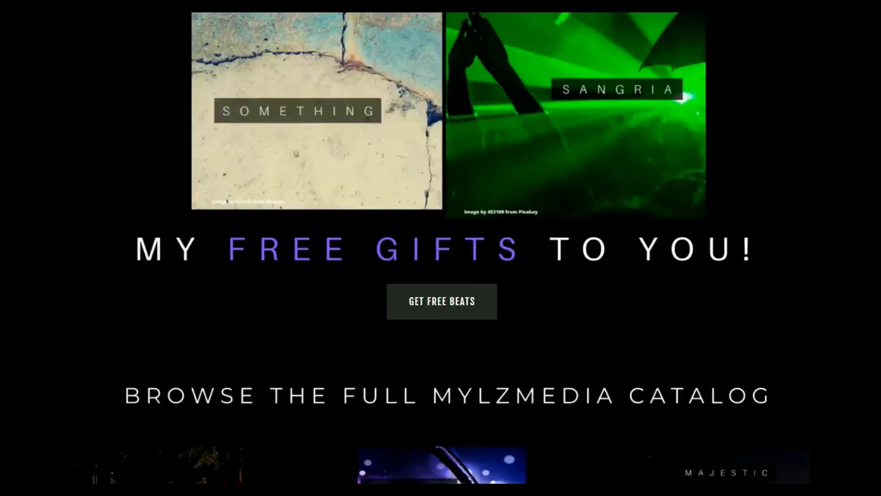
scroll(440, 248, "down", 7)
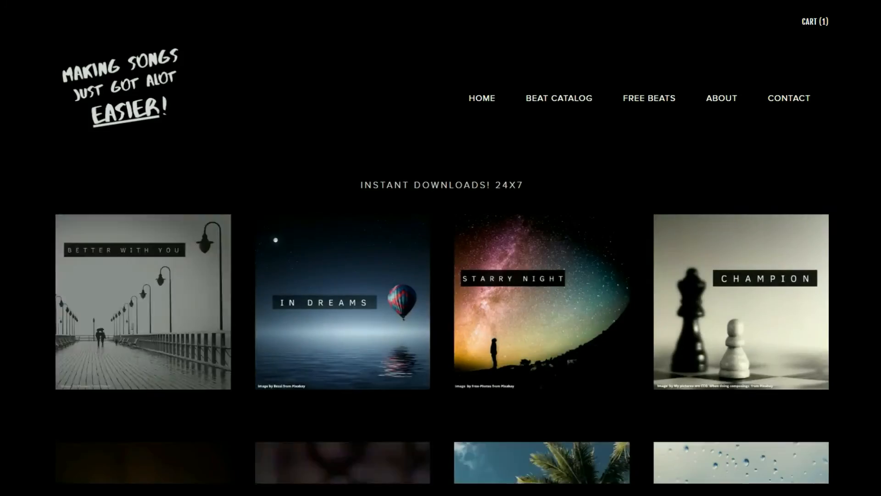
scroll(440, 248, "down", 4)
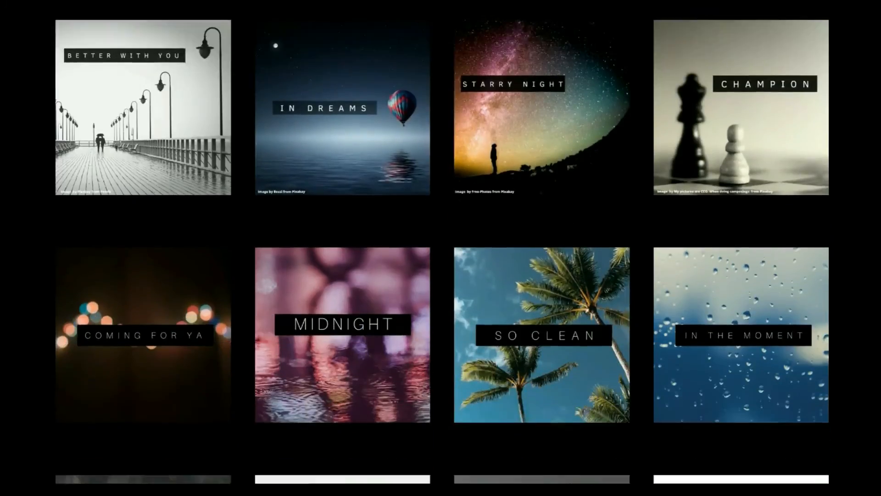
scroll(440, 248, "down", 10)
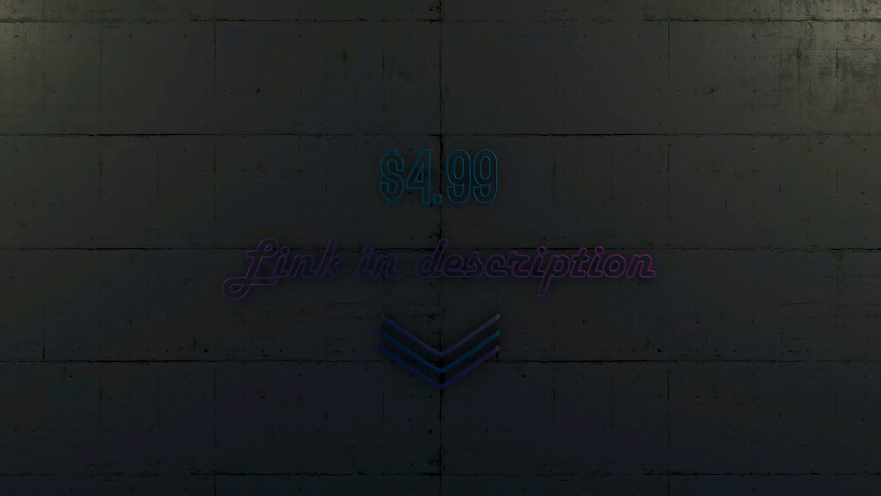